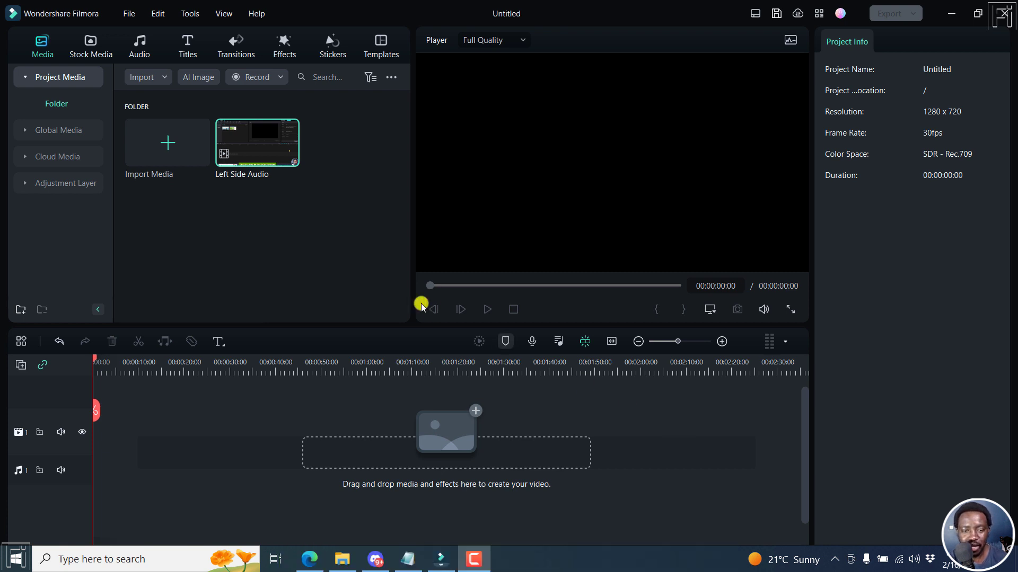
Place the Left Side Audio clip on the timeline and briefly preview its opening
mouse_move(257, 143)
click(290, 154)
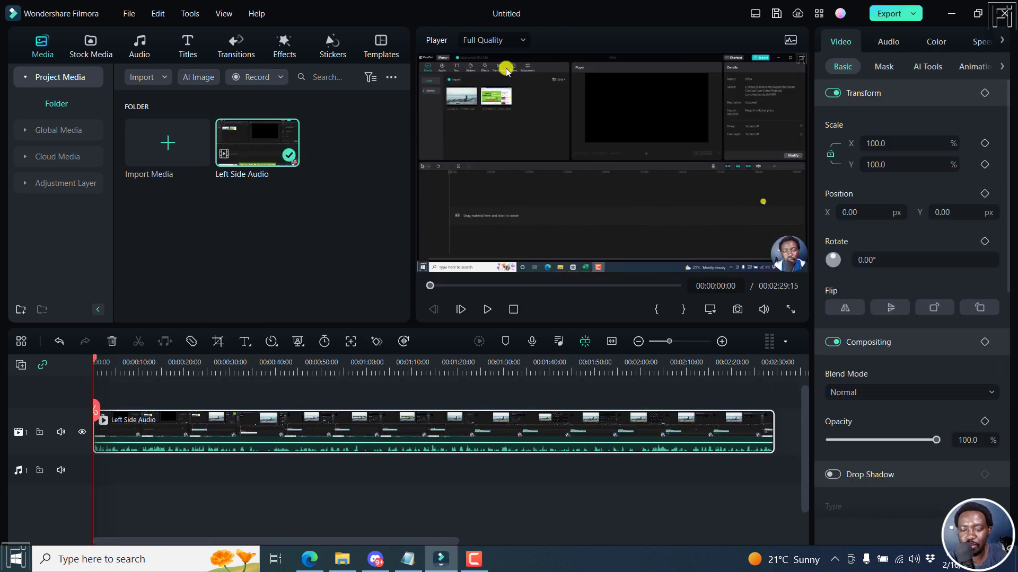
key(space)
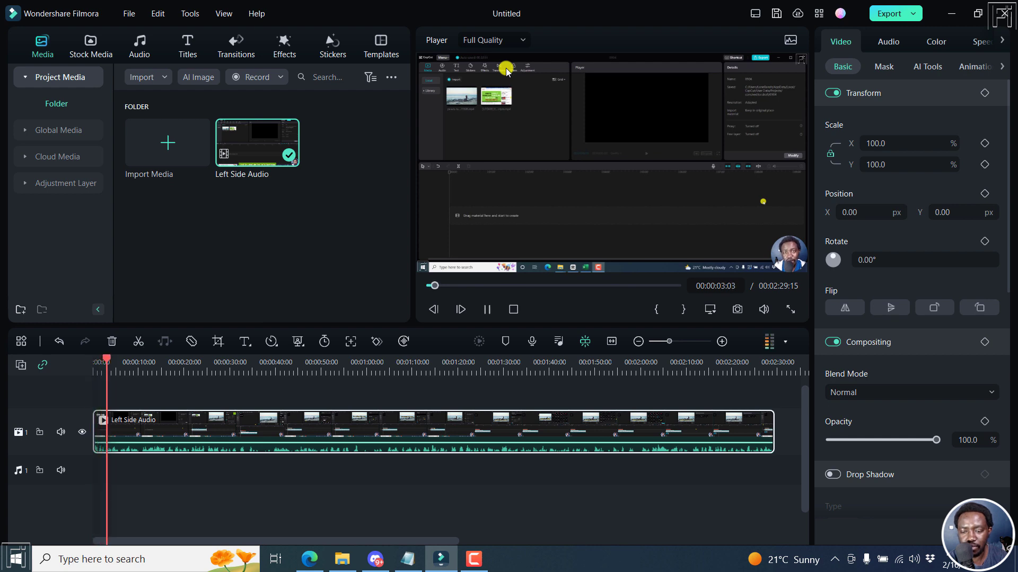
key(space)
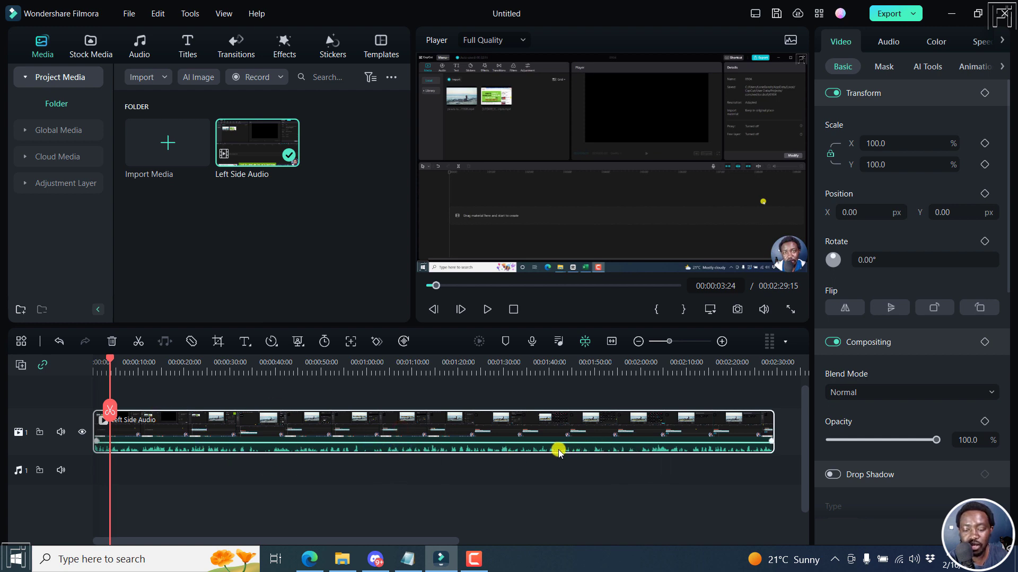
Detach the clip's audio onto its own track and select the audio clip
right_click(404, 444)
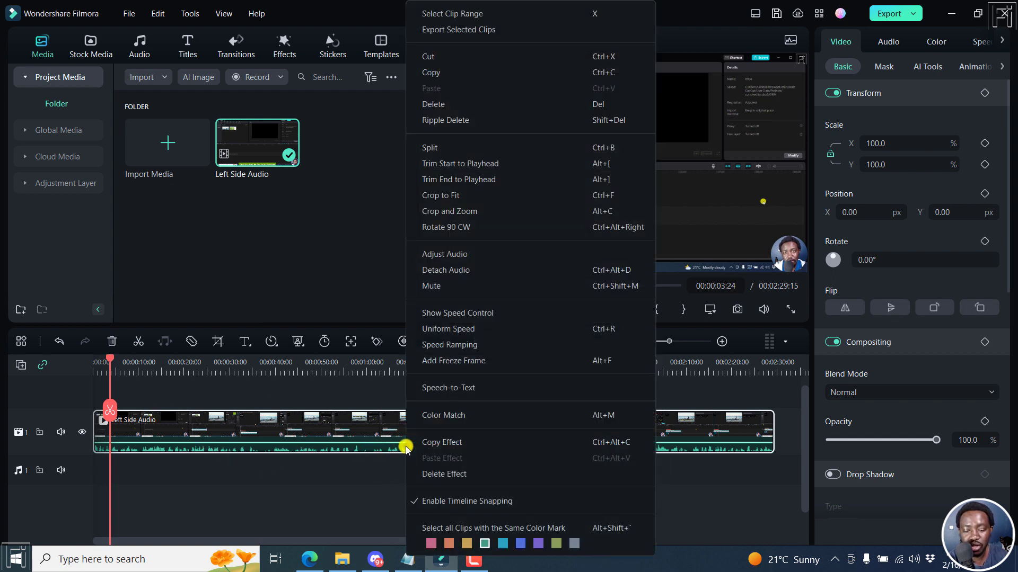
click(450, 270)
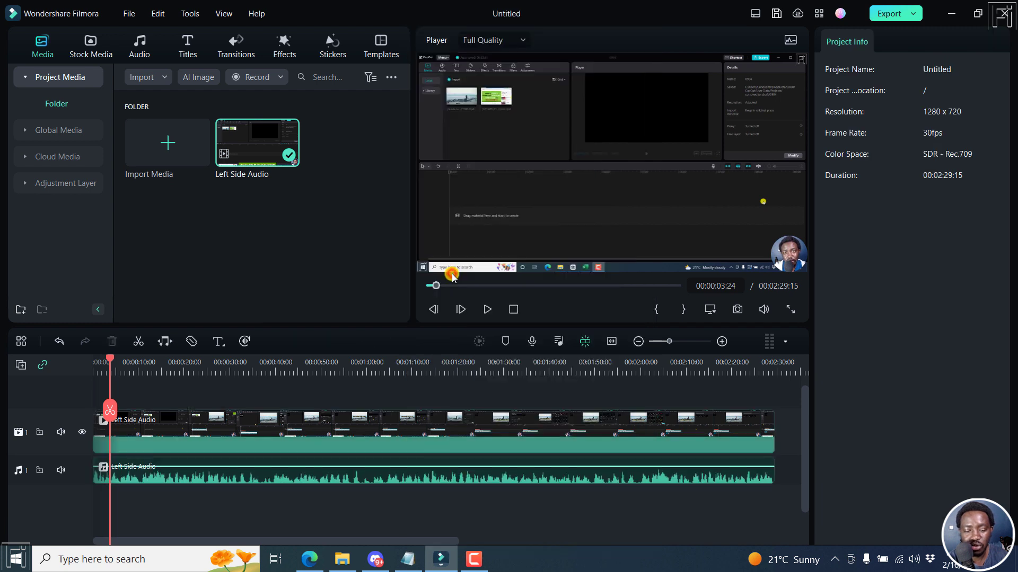
click(256, 479)
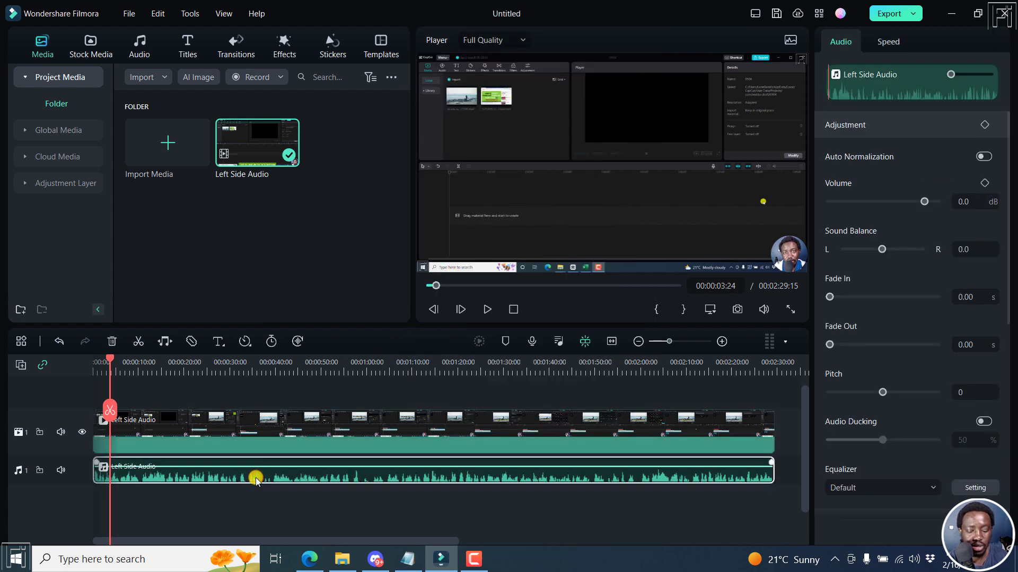
Place a copy of the detached audio on Audio track 2 at the timeline start
click(791, 363)
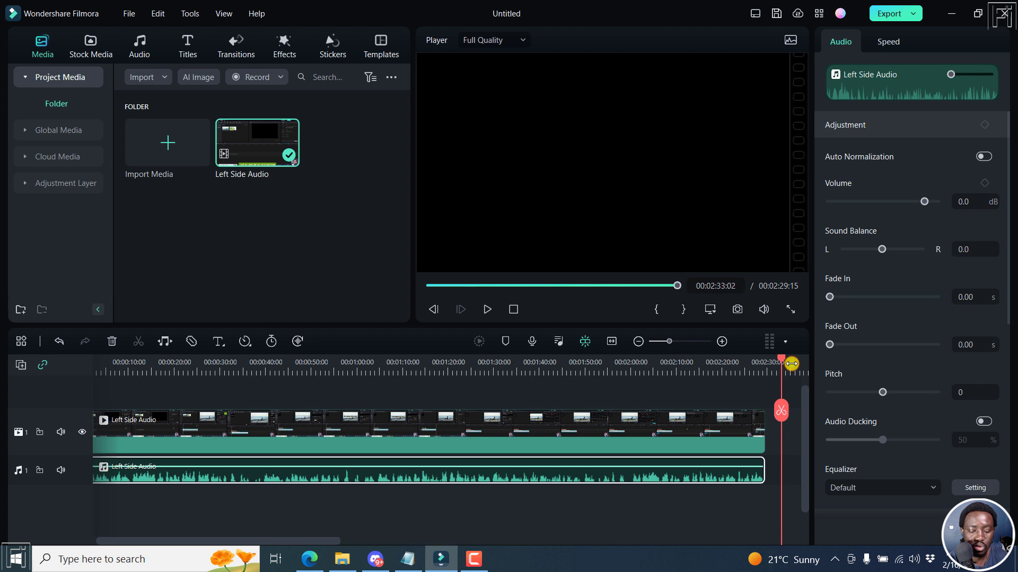
key(Delete)
mouse_move(501, 479)
mouse_down()
mouse_move(267, 499)
mouse_move(71, 481)
mouse_up()
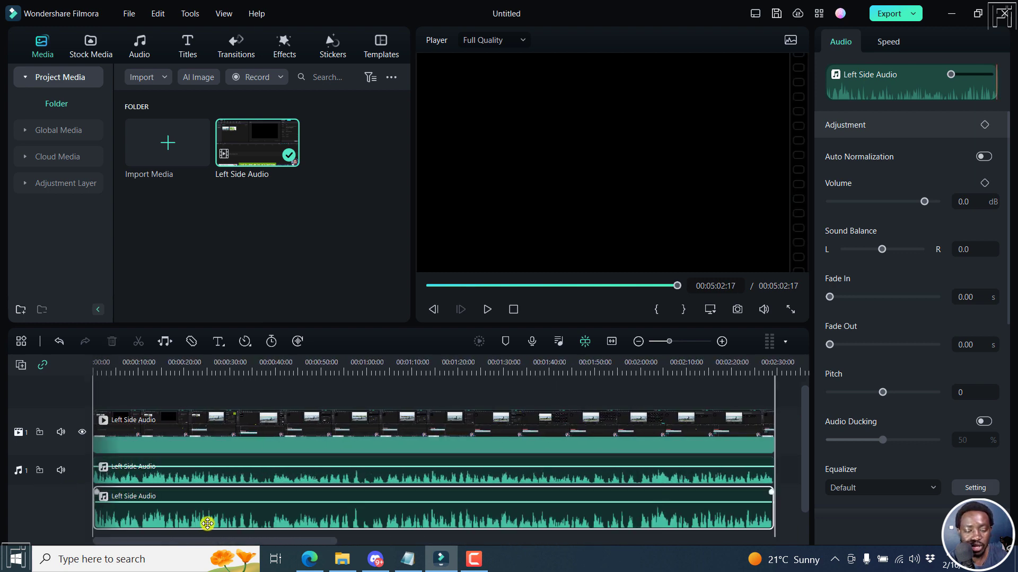
drag(207, 523, 207, 523)
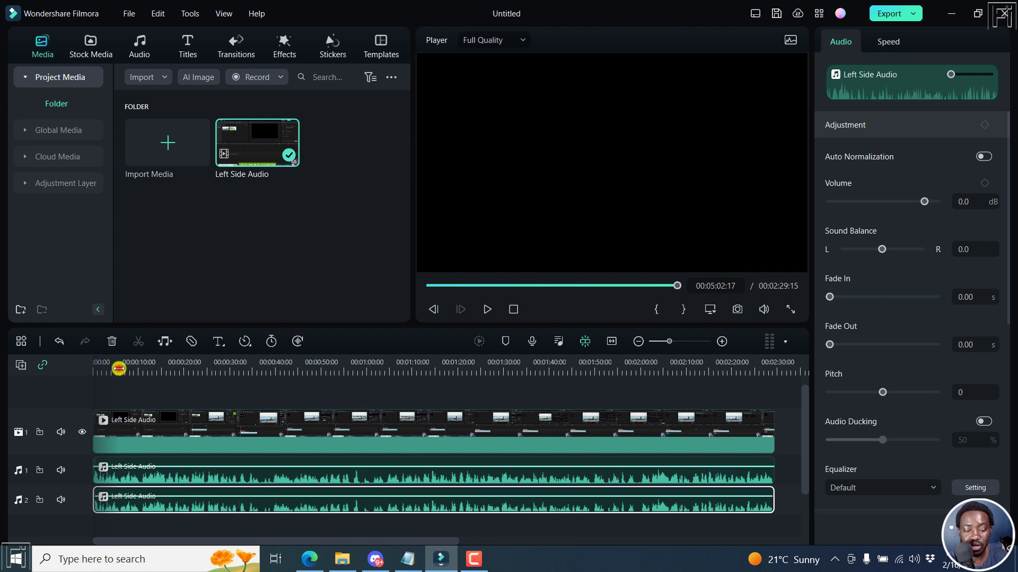
drag(118, 368, 78, 369)
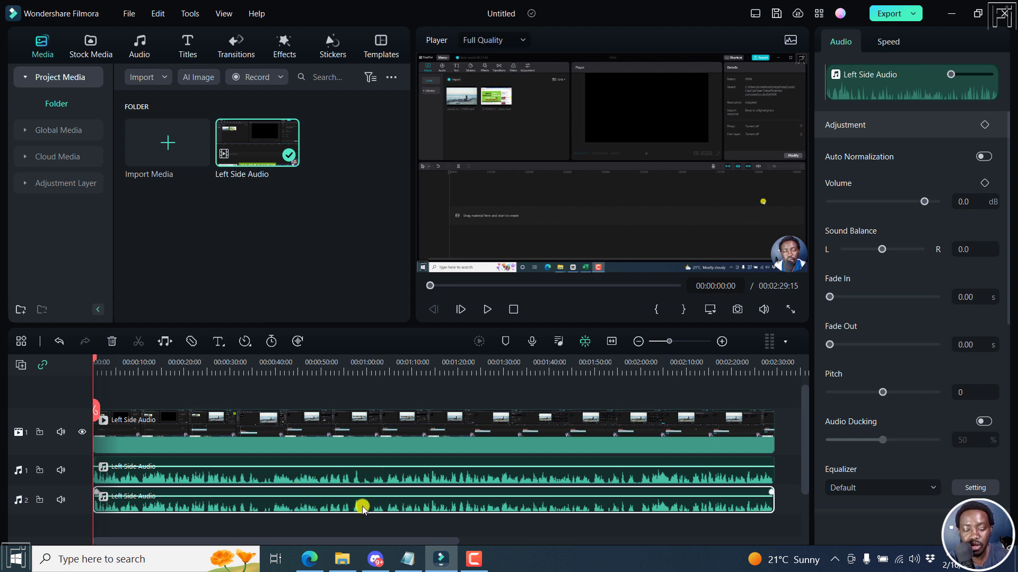
Show the audio level meters, preview playback, and pan the sound balance right
click(785, 345)
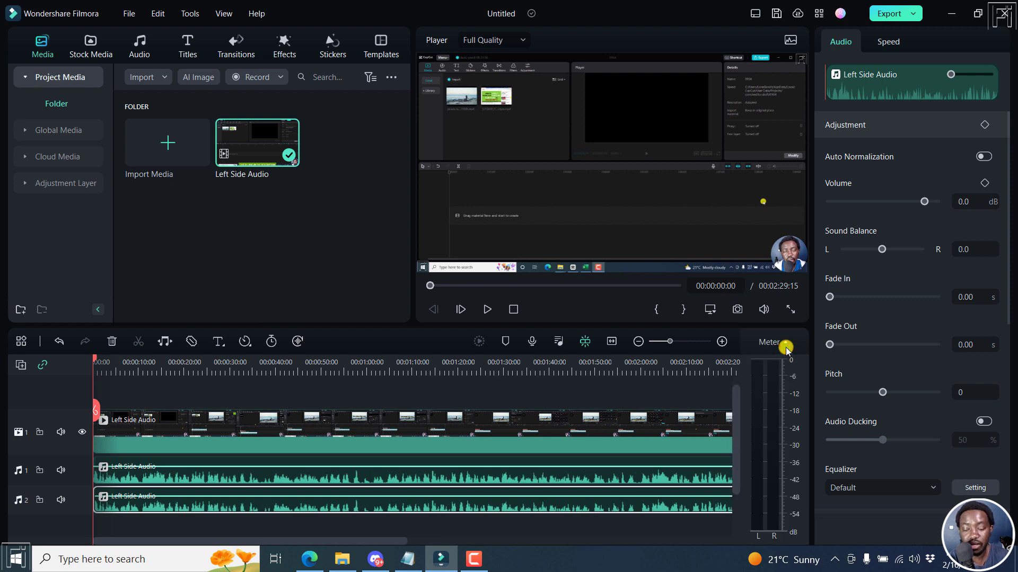
key(space)
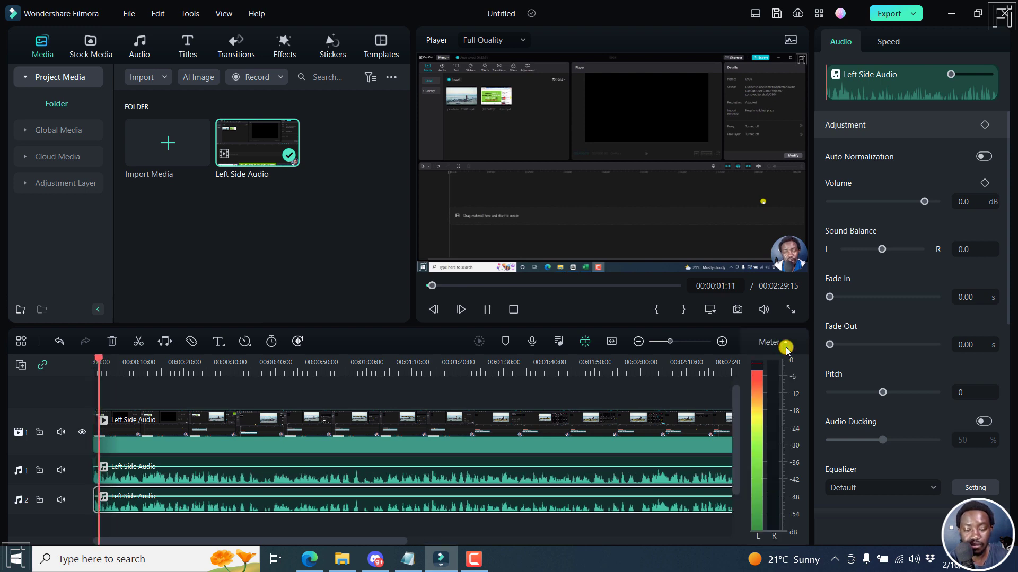
key(space)
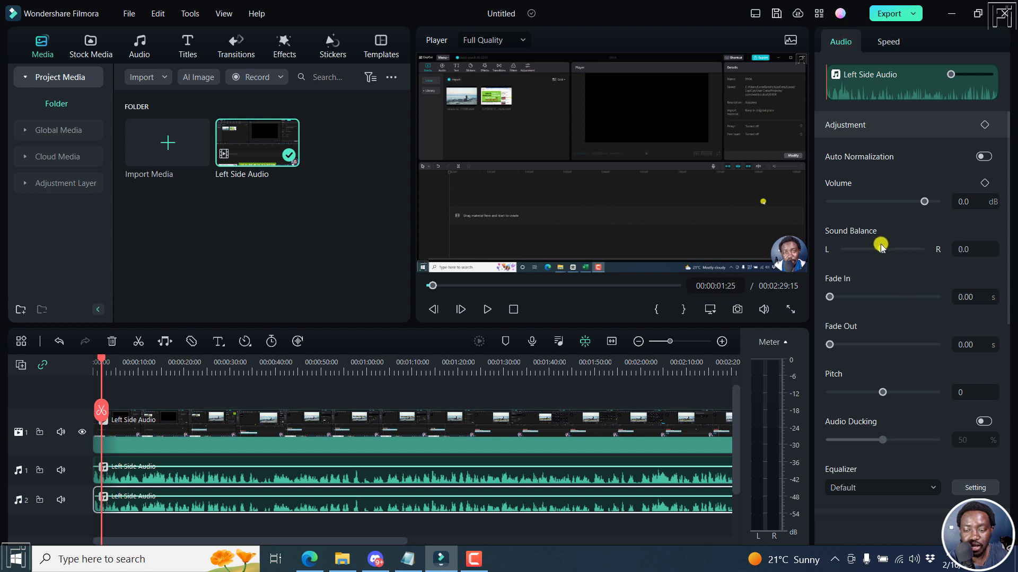
drag(882, 248, 943, 250)
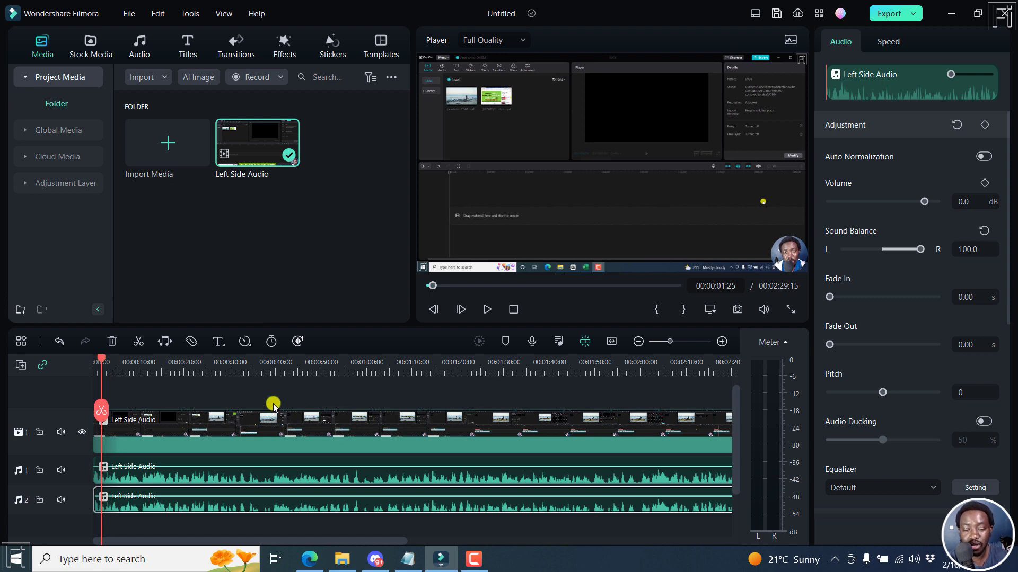
Replay from the start, pan the balance left, then back near centre (2.6)
click(513, 312)
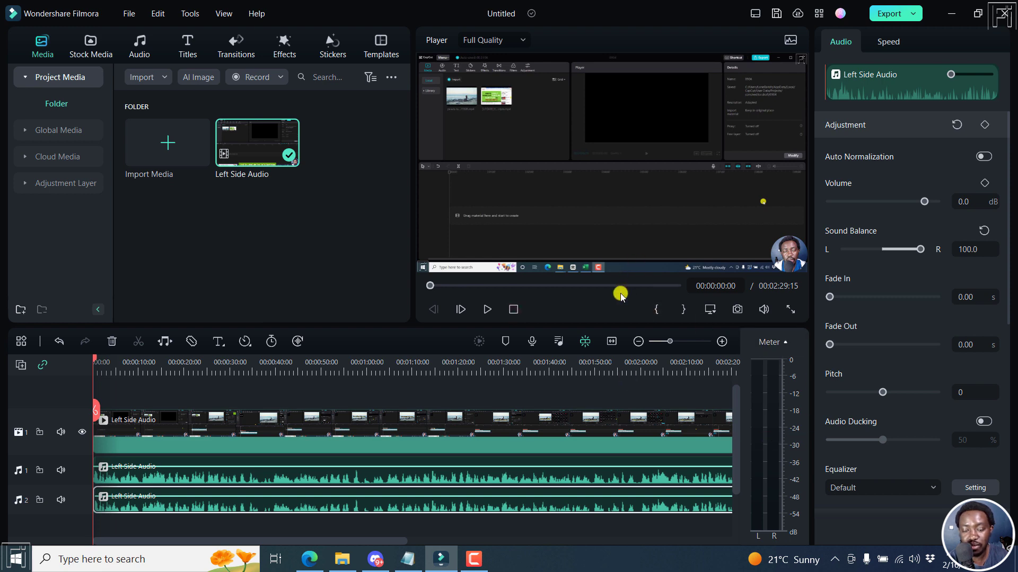
key(space)
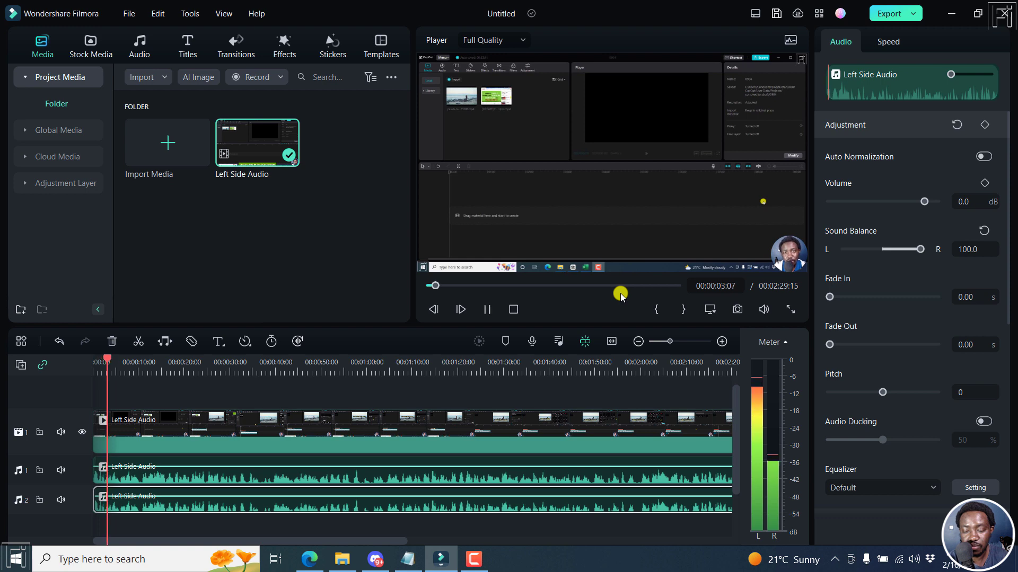
key(space)
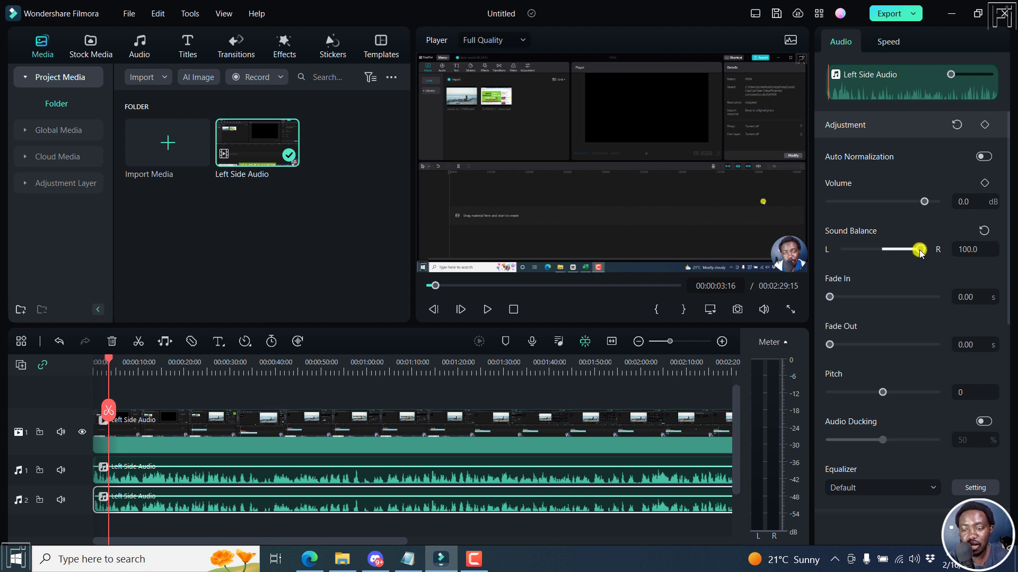
drag(919, 250, 828, 252)
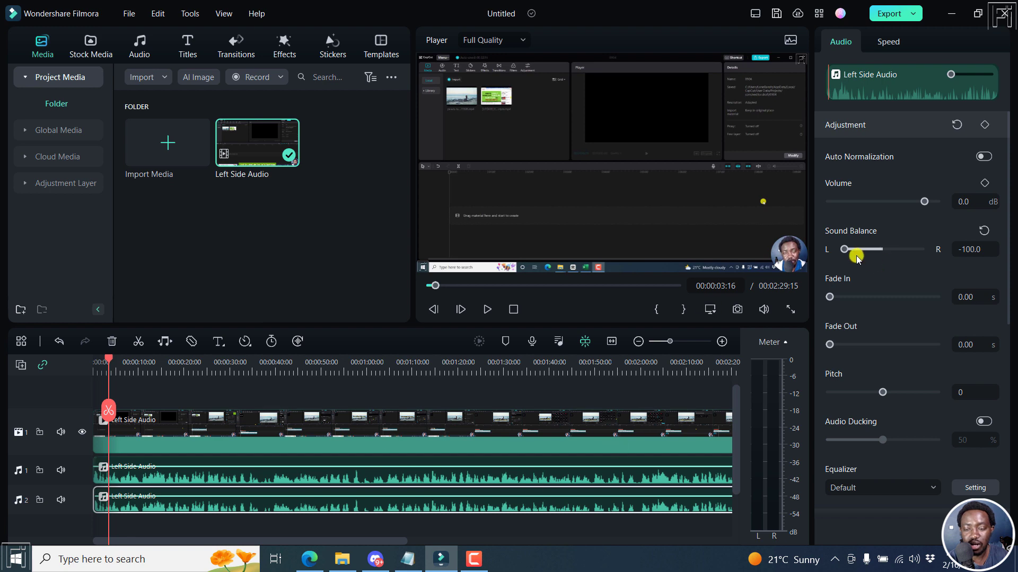
drag(846, 252, 885, 251)
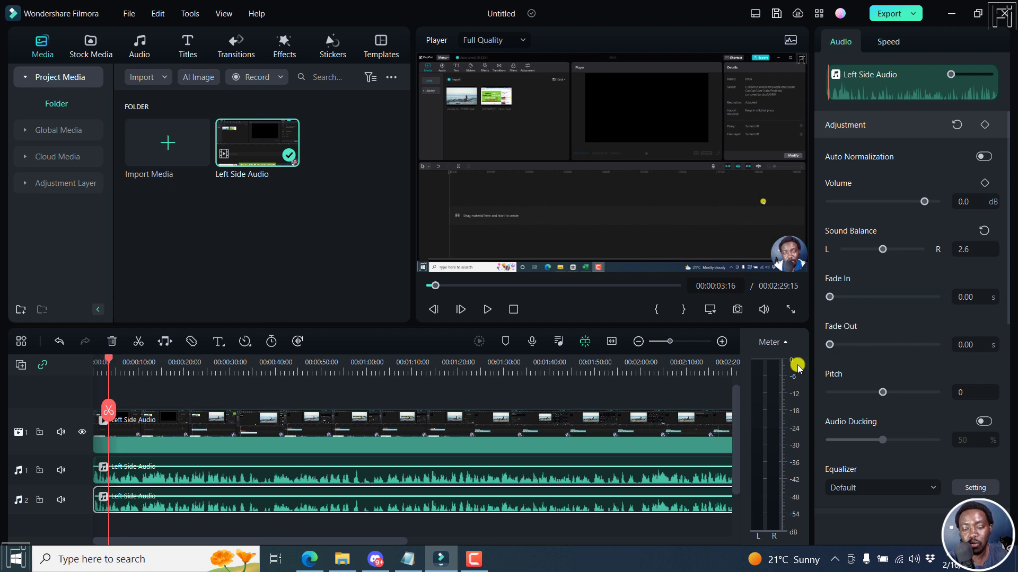
Preview Audio 2 panned fully right in the Audio Mixer, then cancel the change
click(557, 343)
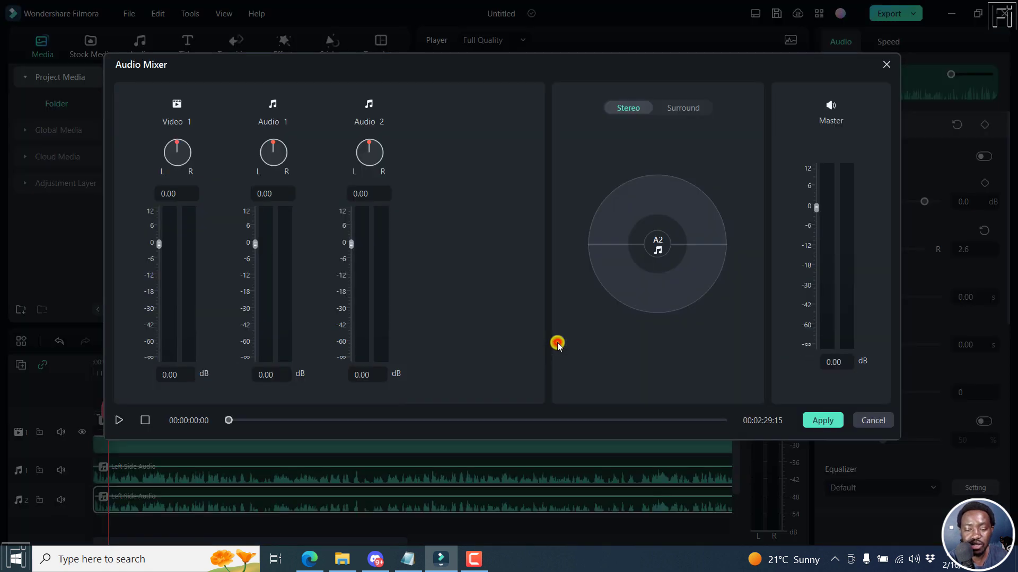
click(116, 421)
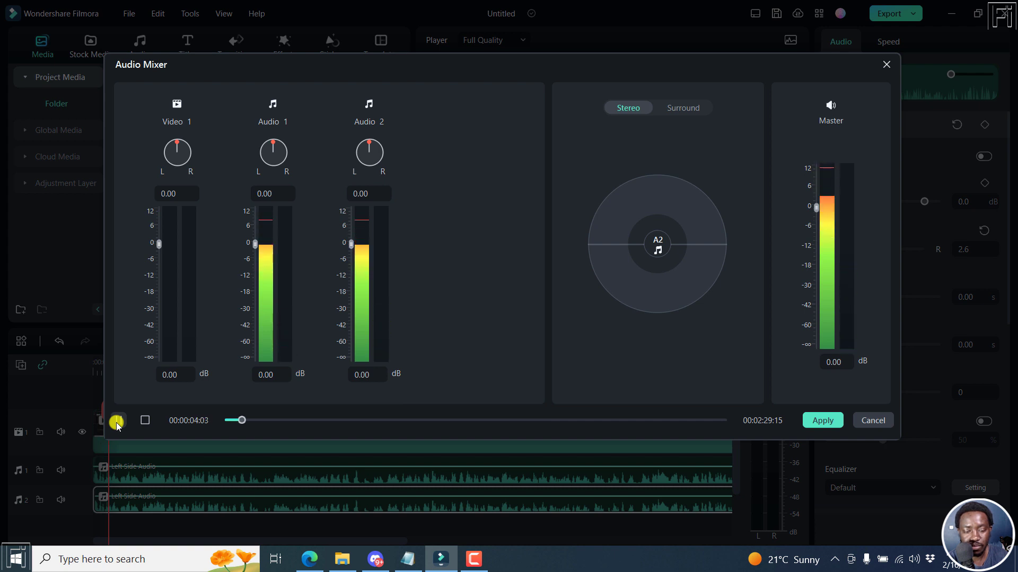
click(117, 422)
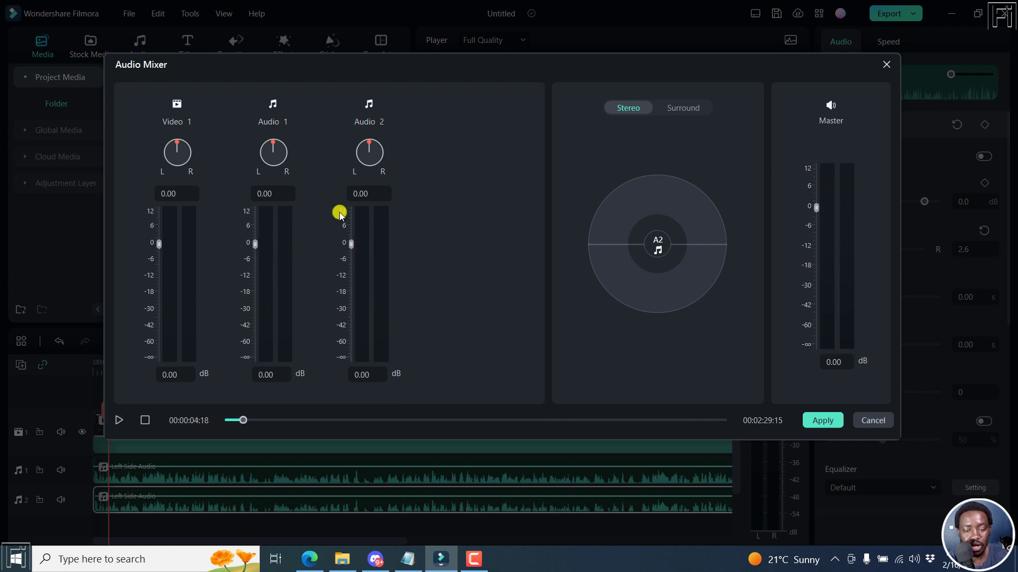
drag(371, 151, 388, 161)
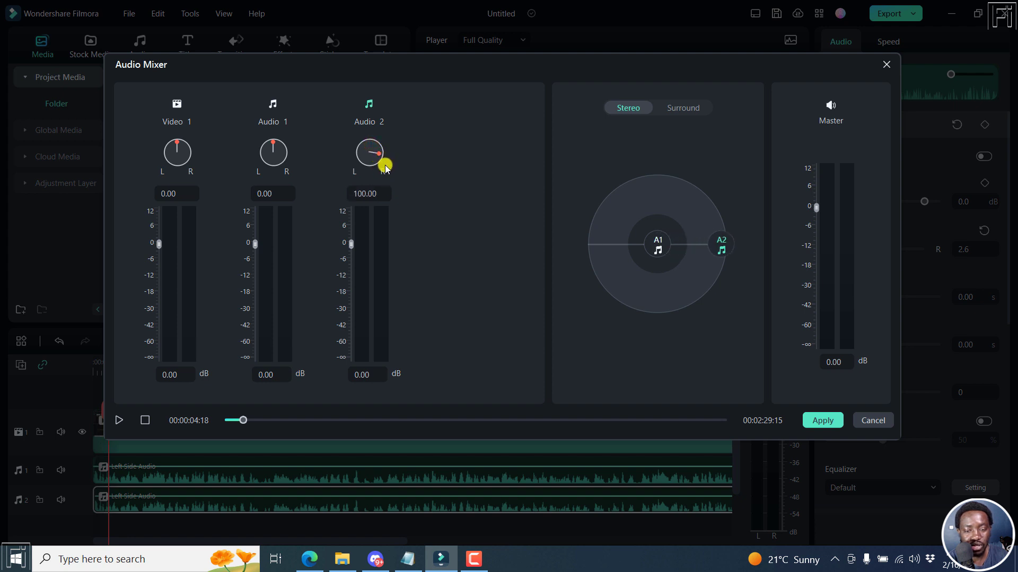
key(space)
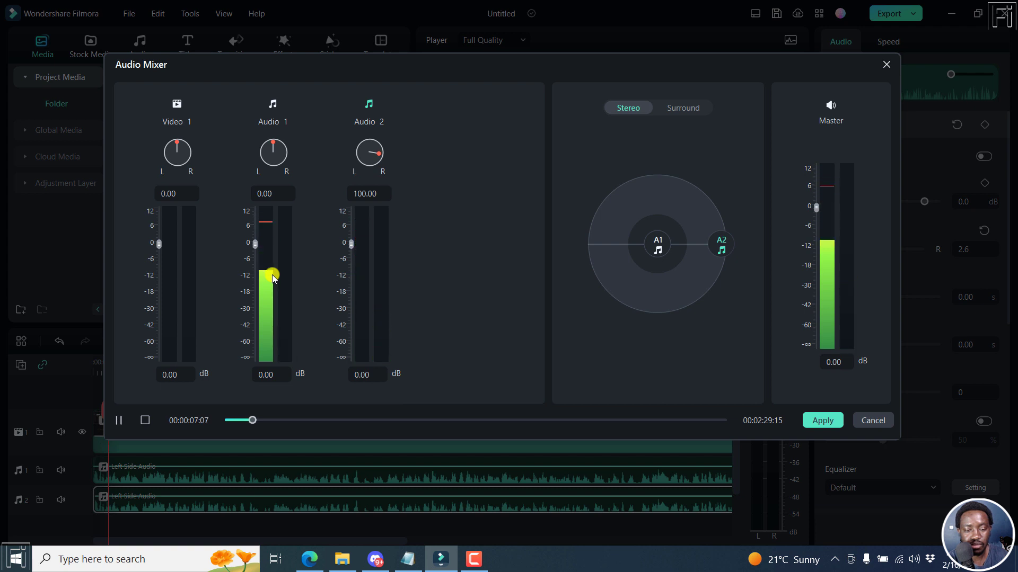
key(space)
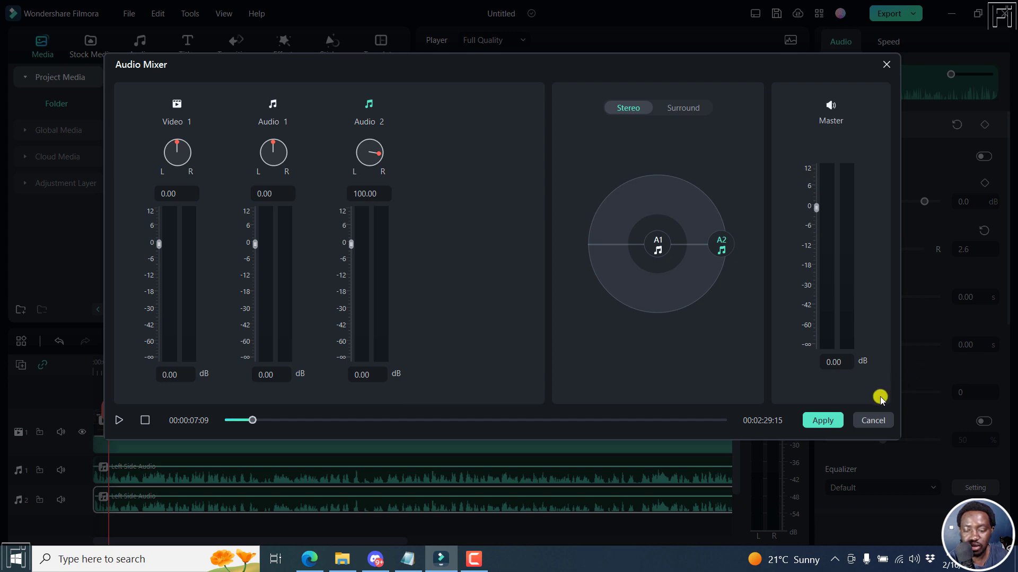
click(875, 423)
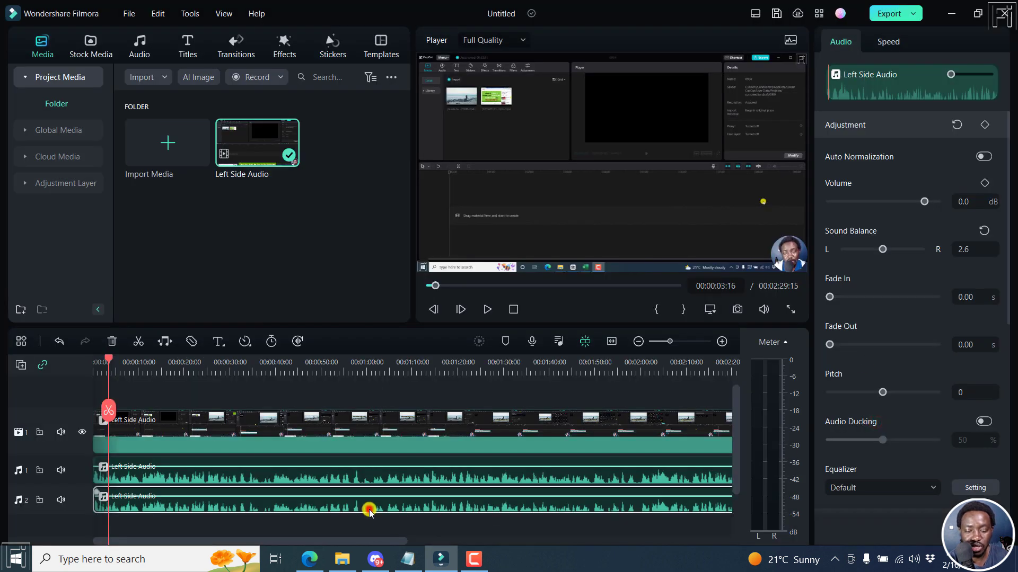
Delete the duplicate clip from Audio track 2 and preview audio in the Audio Mixer
key(Delete)
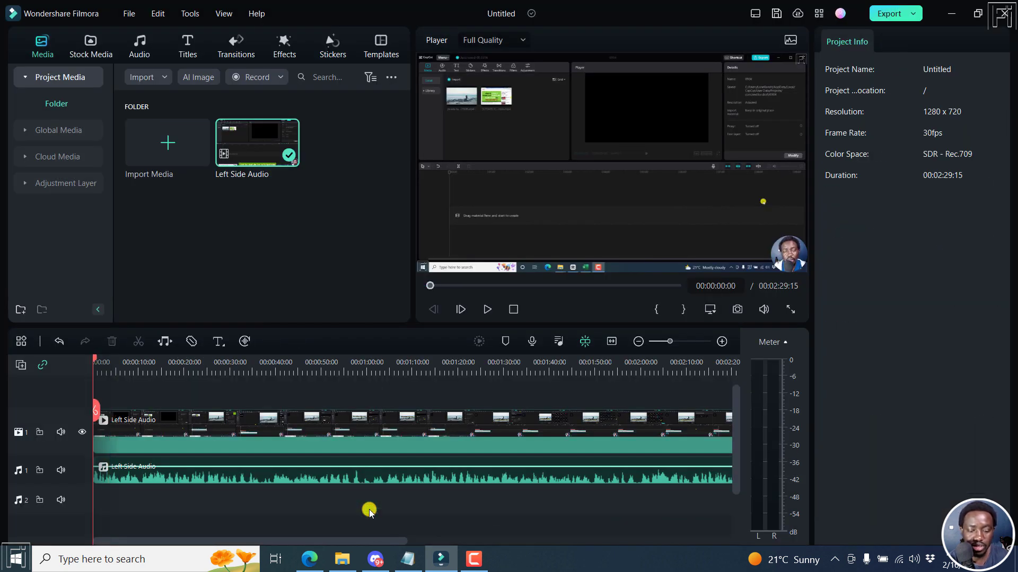
click(554, 344)
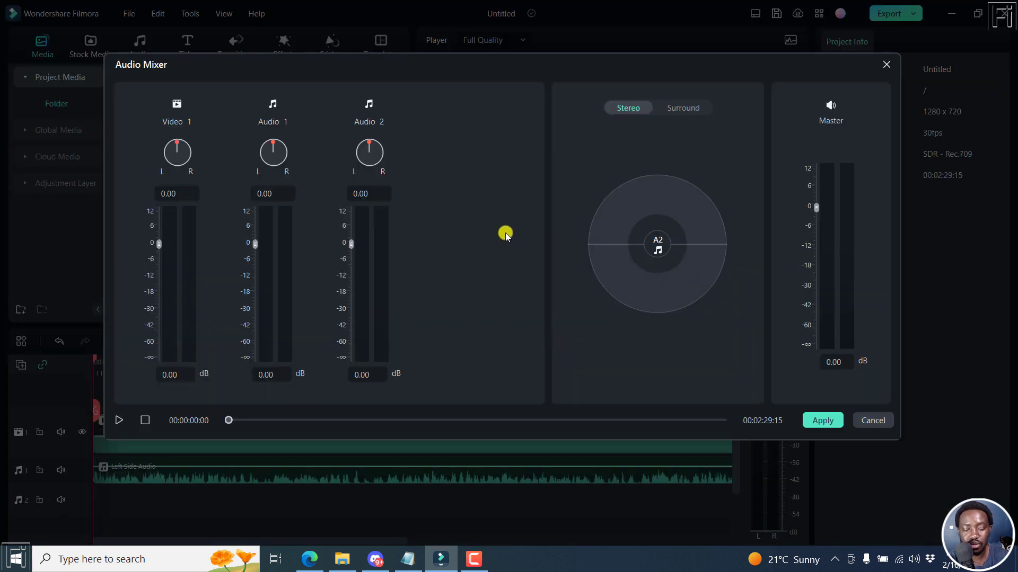
key(space)
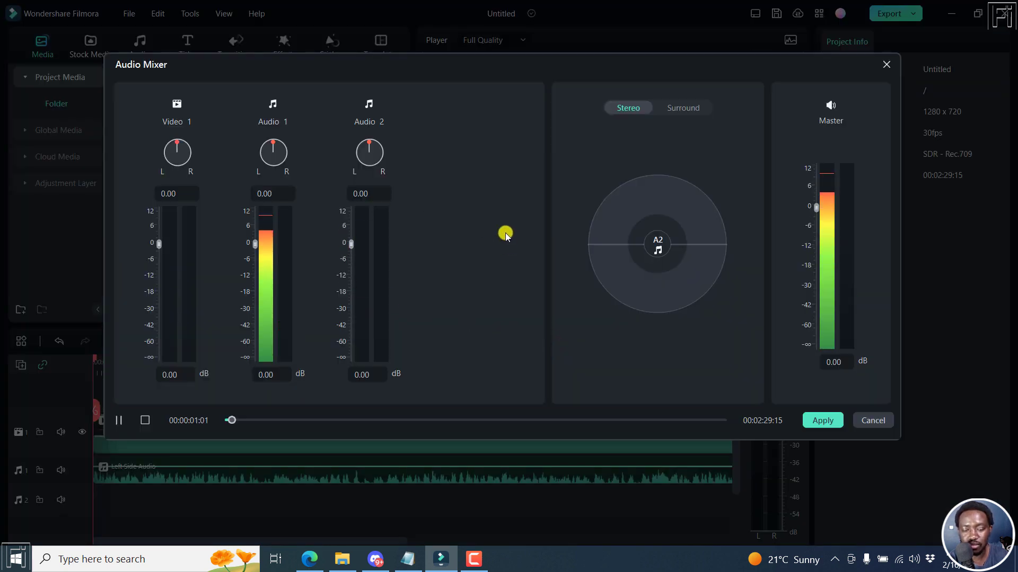
key(space)
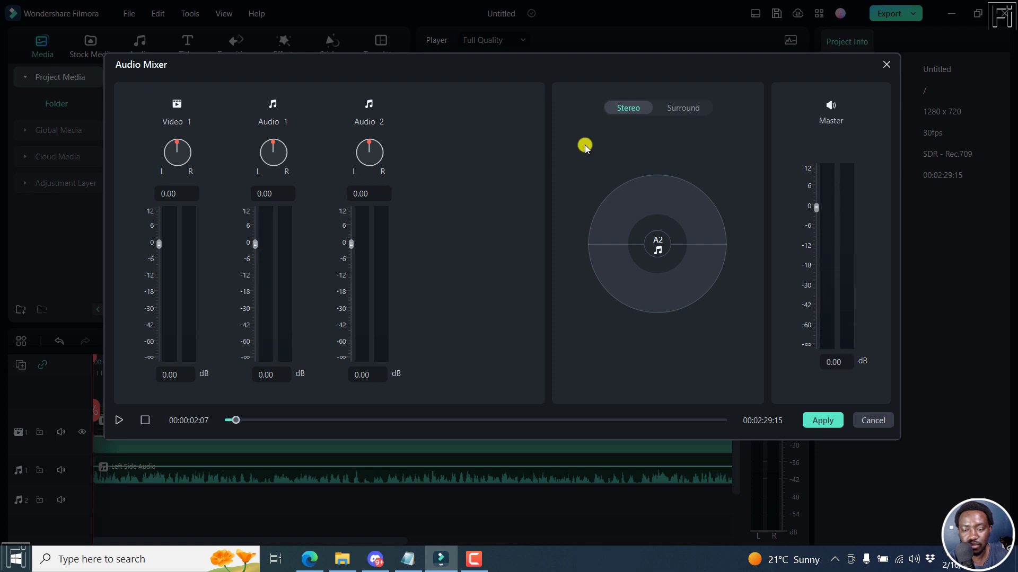
Switch the mixer from Stereo to Surround, preview from the beginning, and apply
click(682, 109)
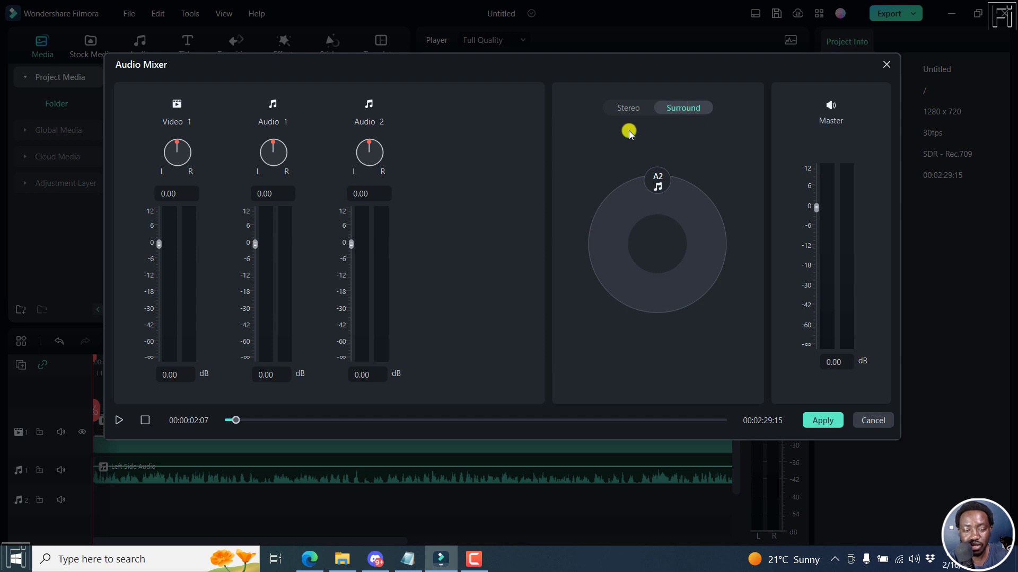
click(145, 421)
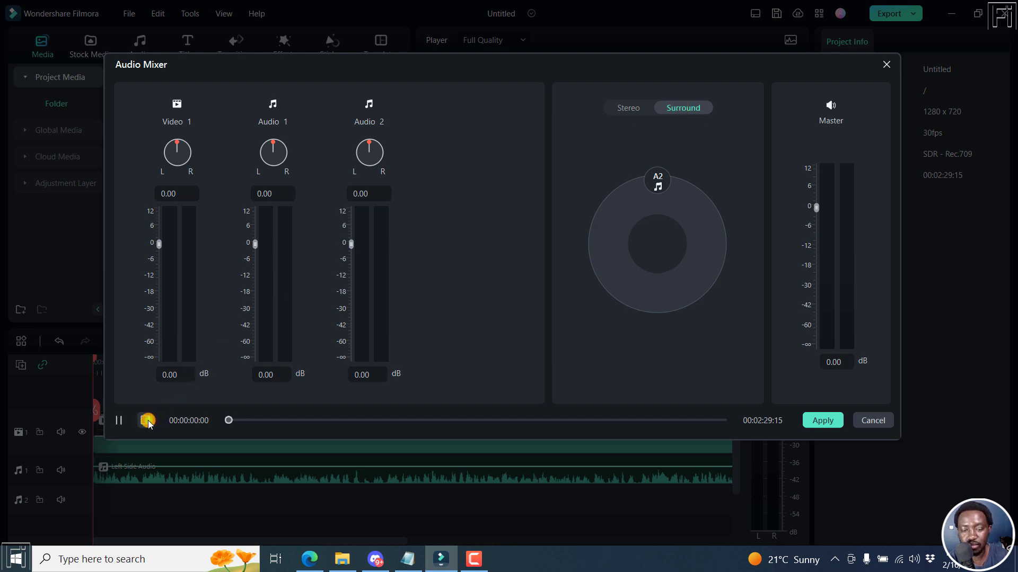
key(space)
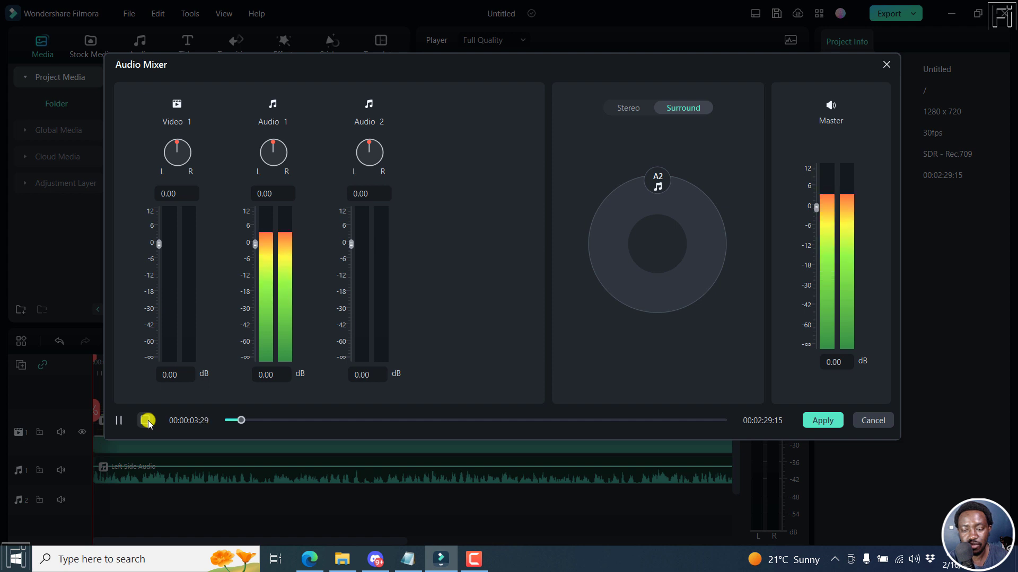
key(space)
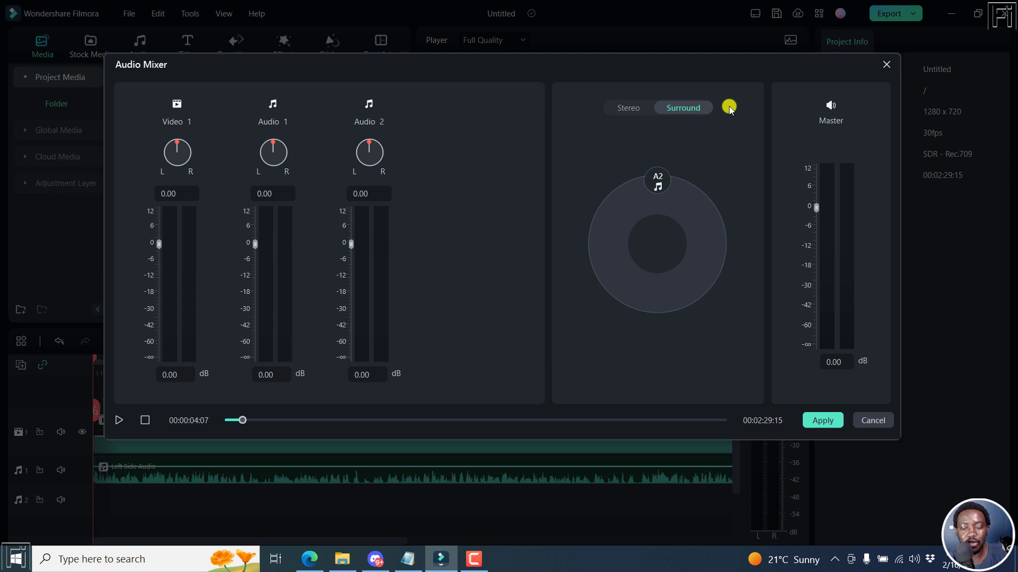
click(822, 420)
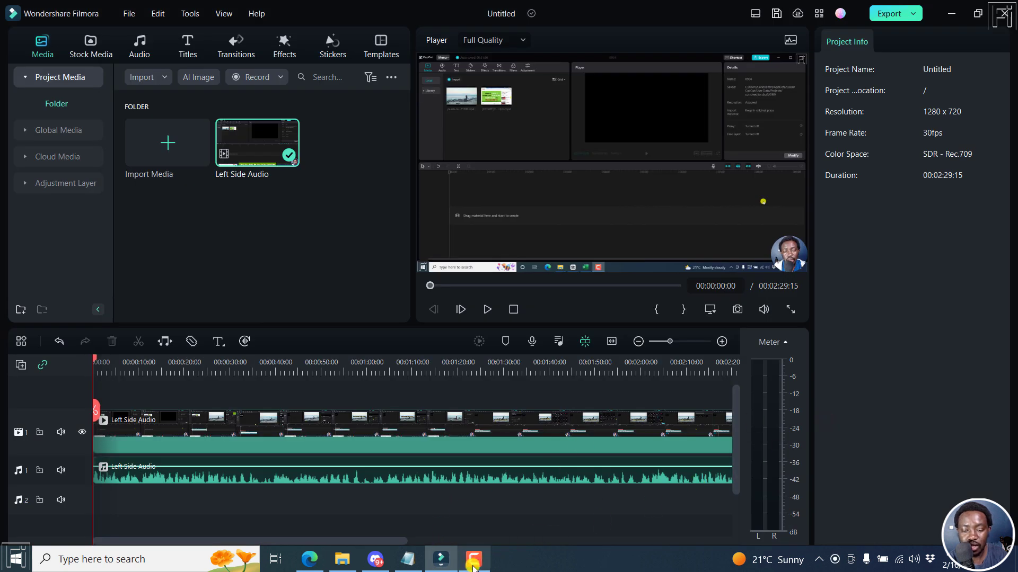
mouse_move(375, 559)
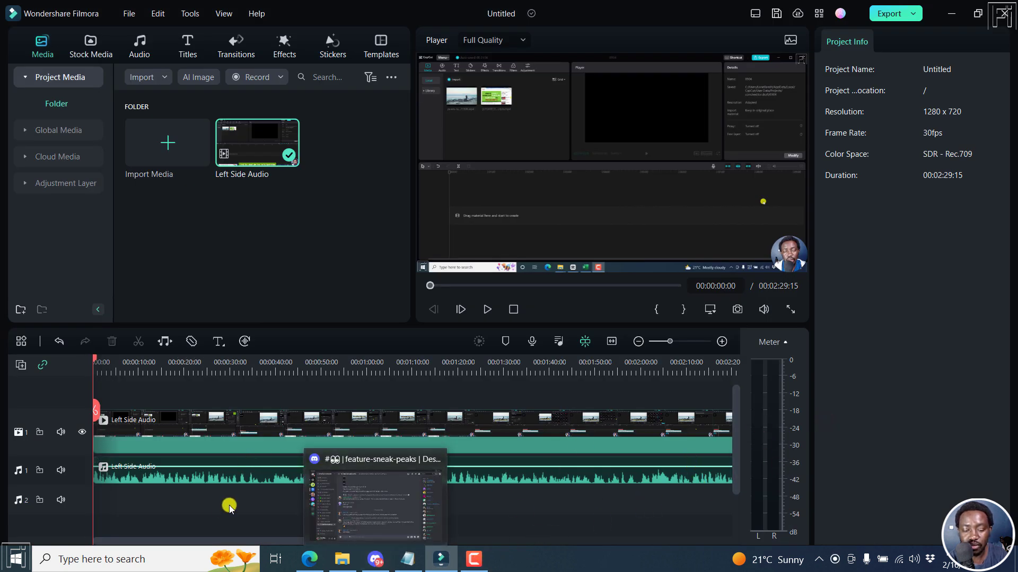
Play and pause the timeline, then select the Left Side Audio clip on track 1
key(space)
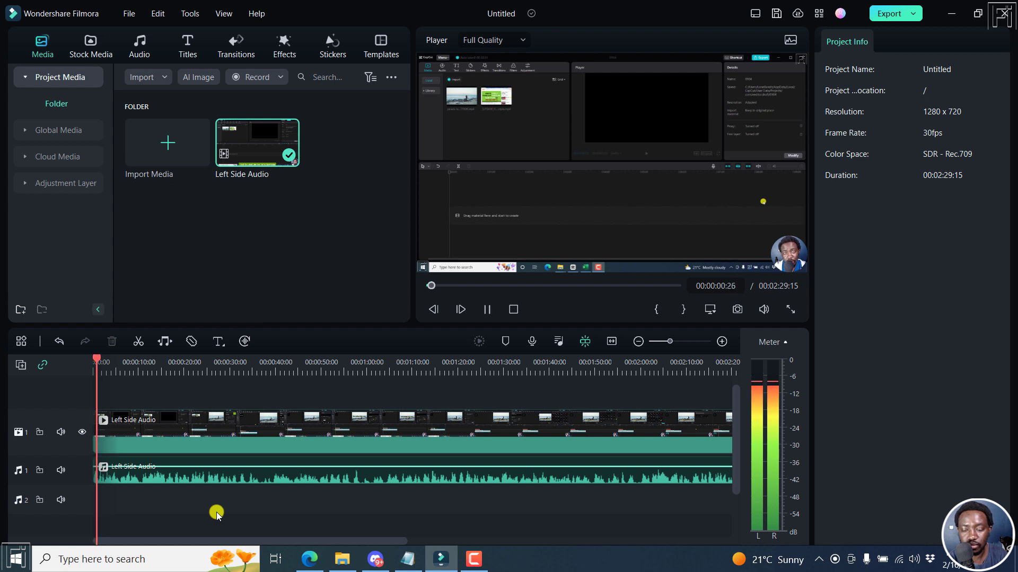
key(space)
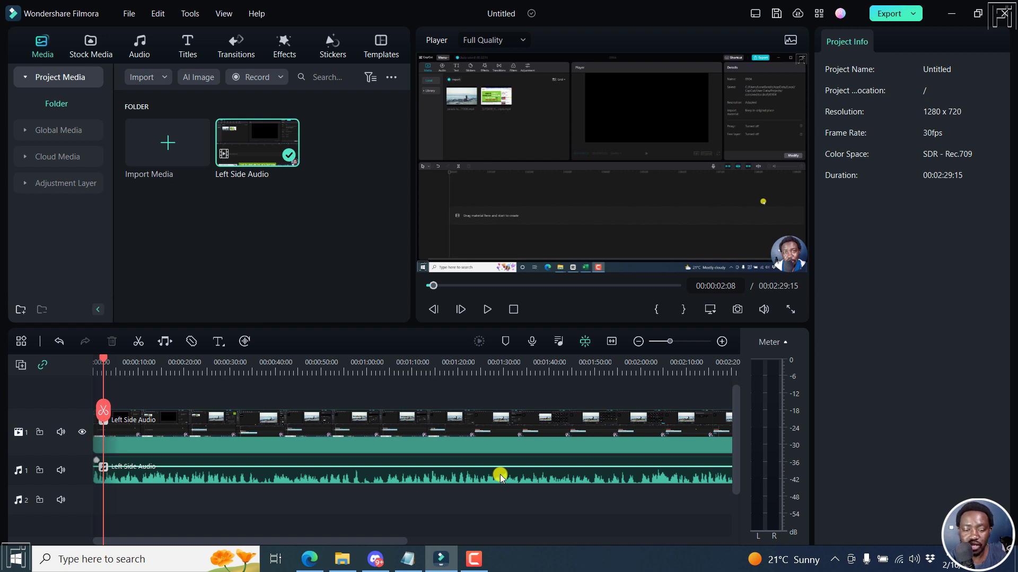
click(447, 481)
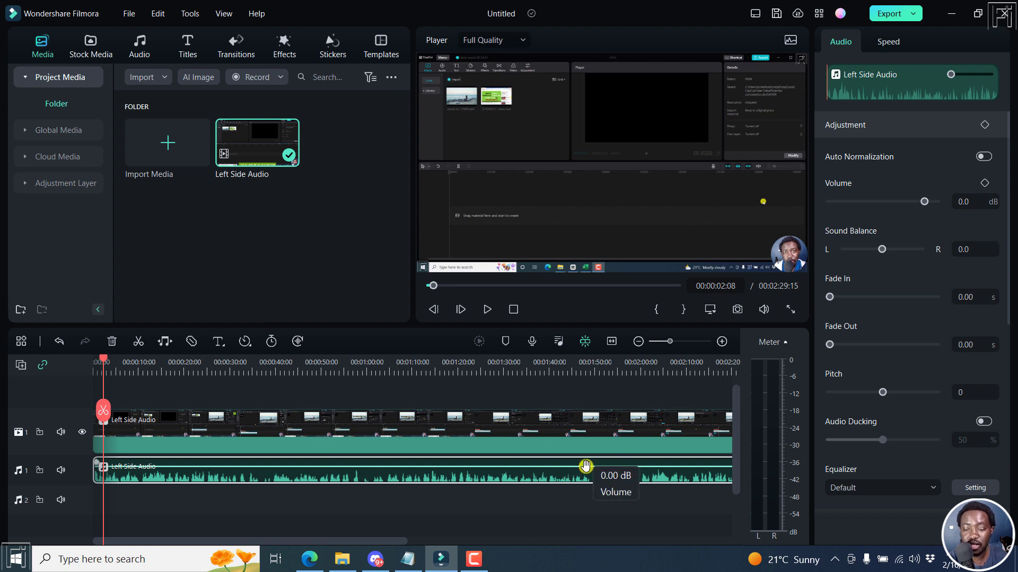
Export My Audio-1.mp3 as MP3 with the Mono channel, then close the finished export window
click(908, 15)
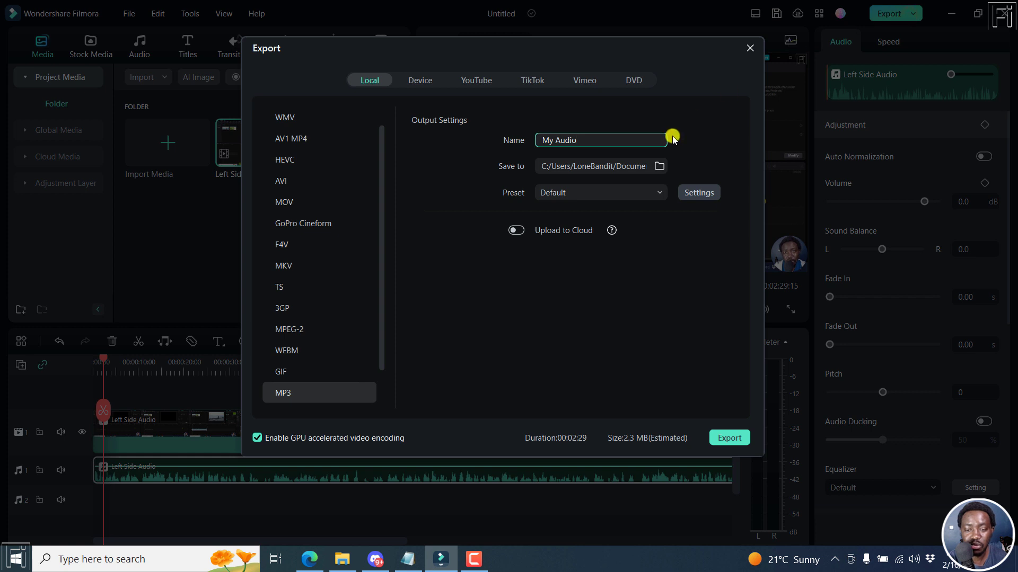
click(703, 193)
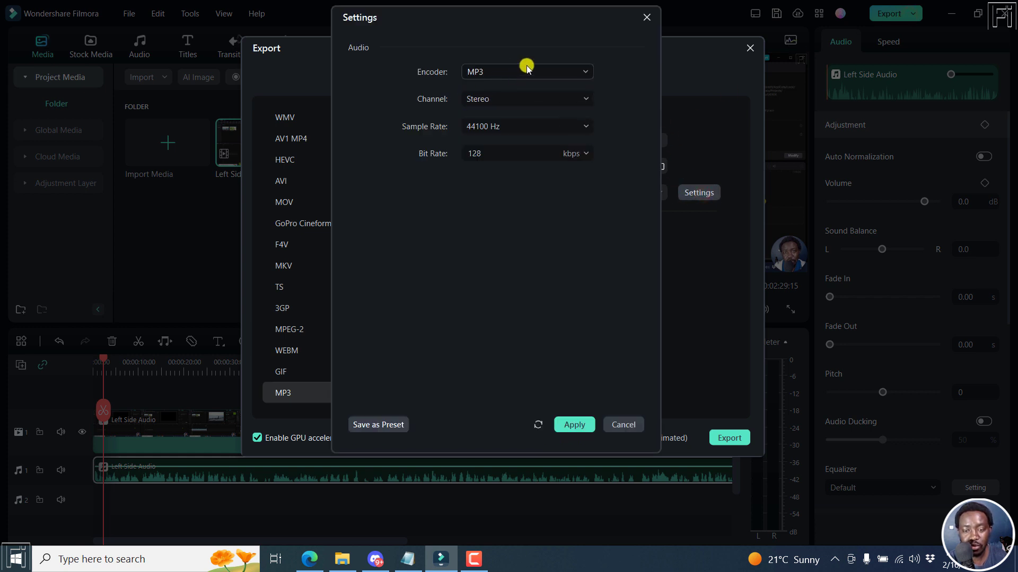
click(585, 99)
click(489, 125)
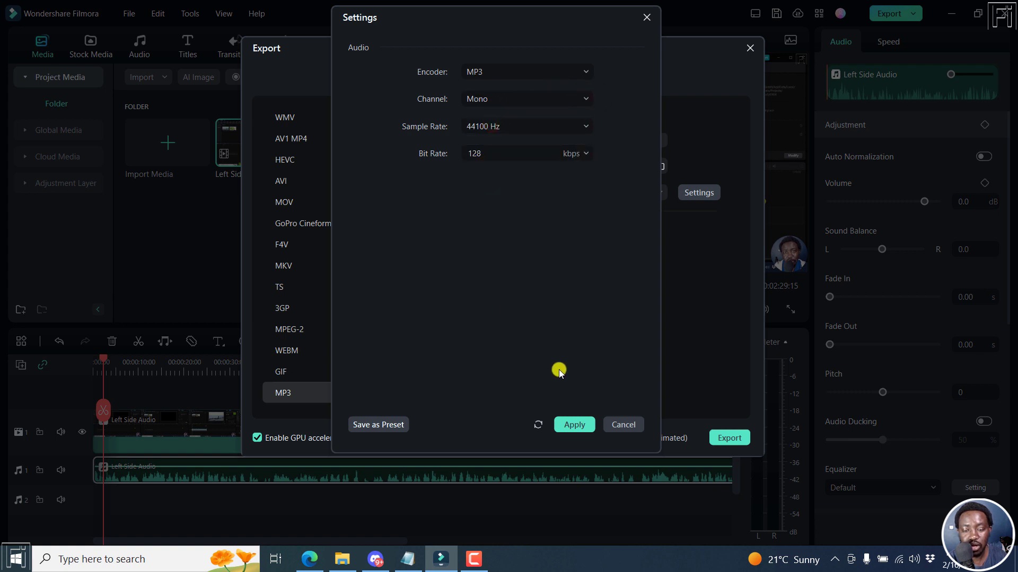
click(569, 424)
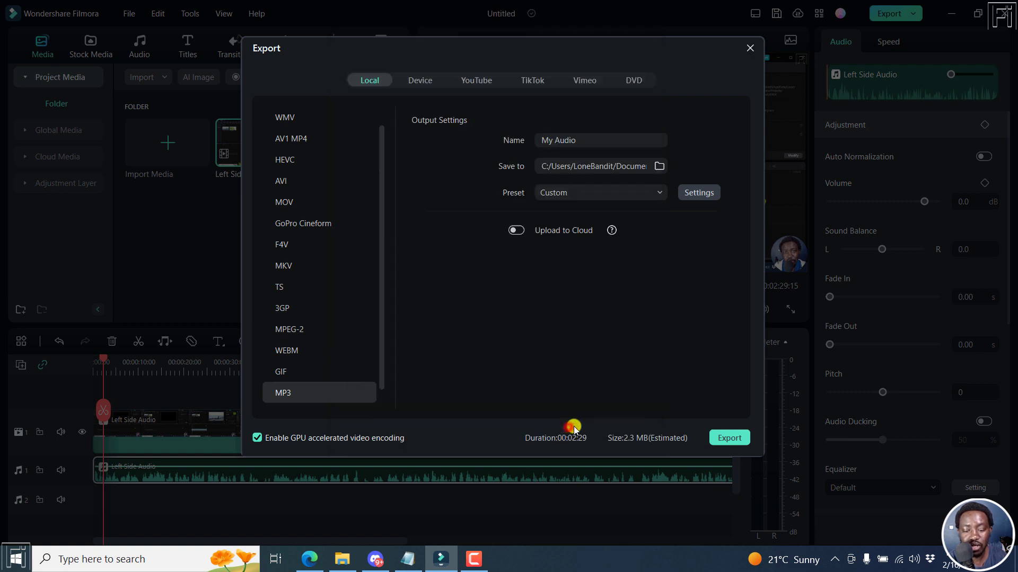
click(728, 437)
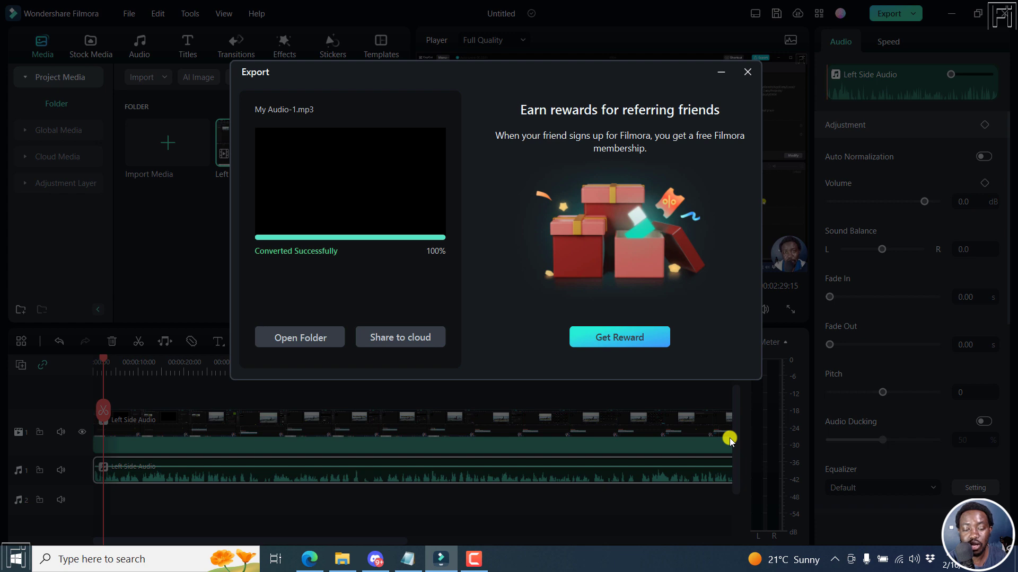
click(746, 73)
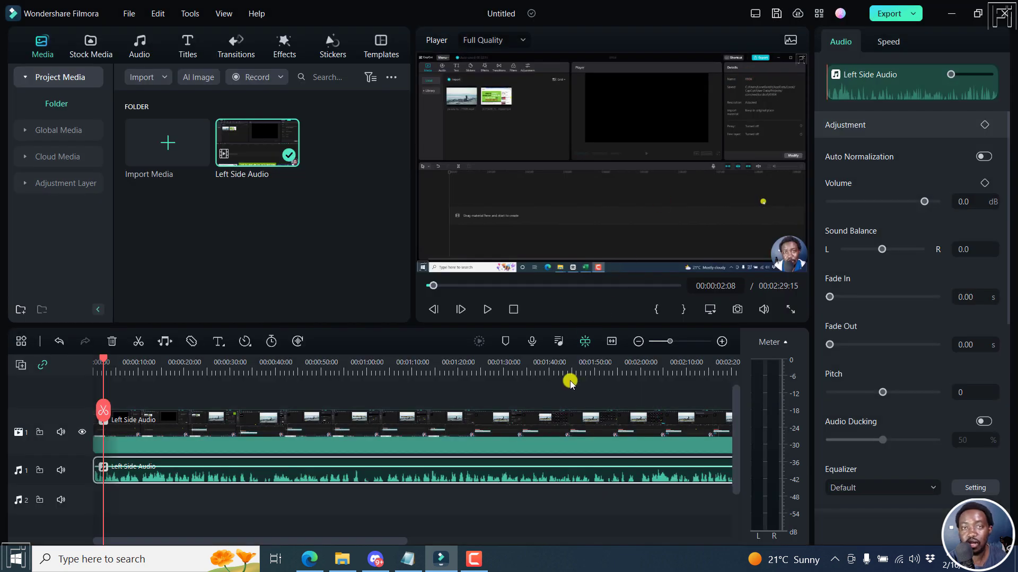